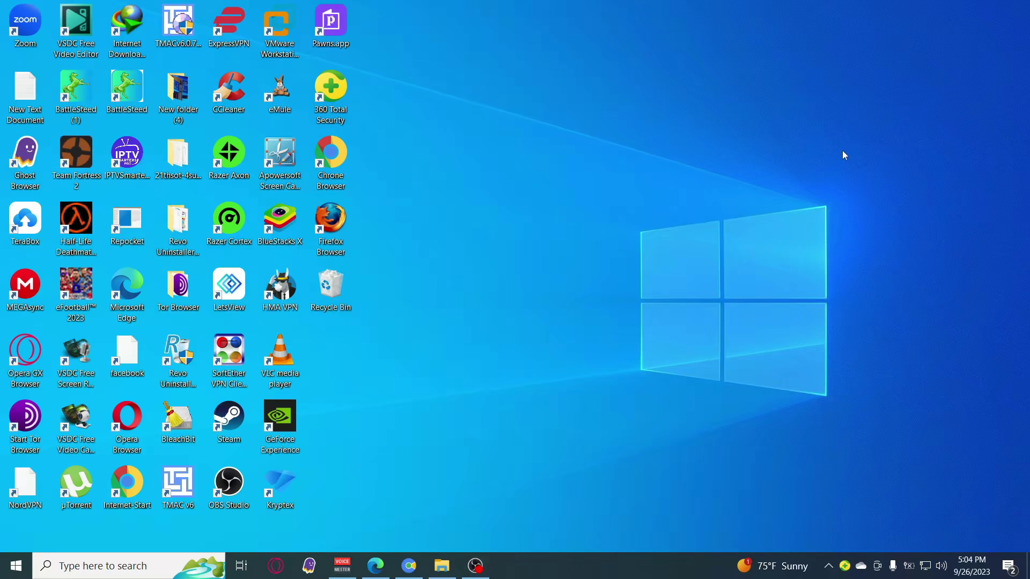
Launch Chrome maximized and search the web for 'telegram download for pc'.
double_click(328, 149)
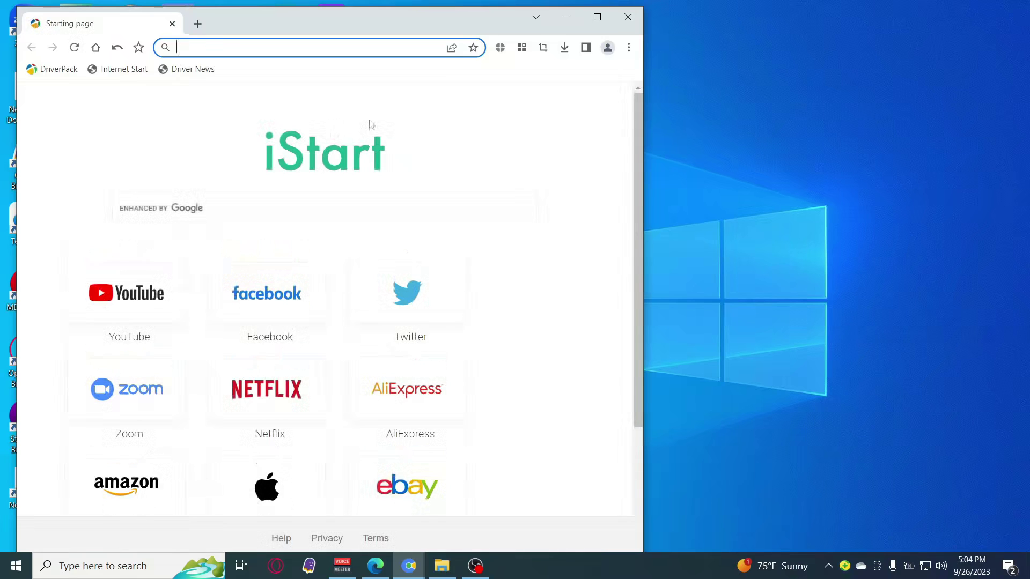
click(595, 16)
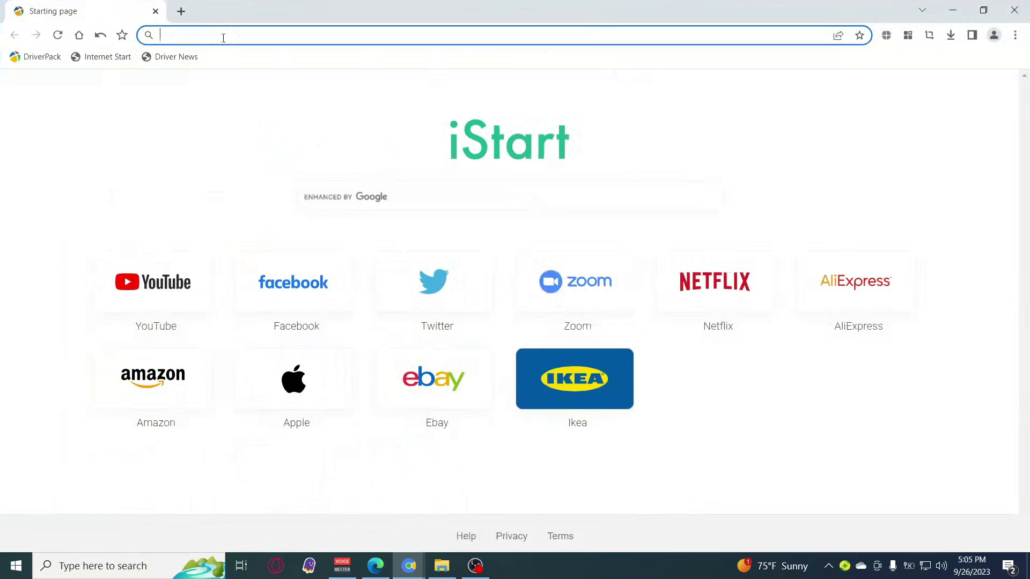
text(teleg)
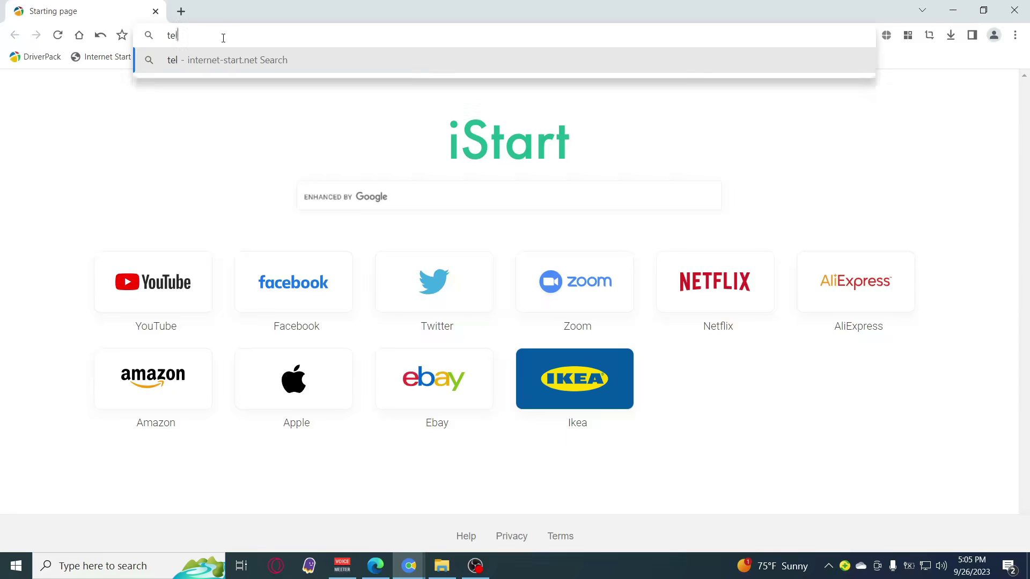
text(ram )
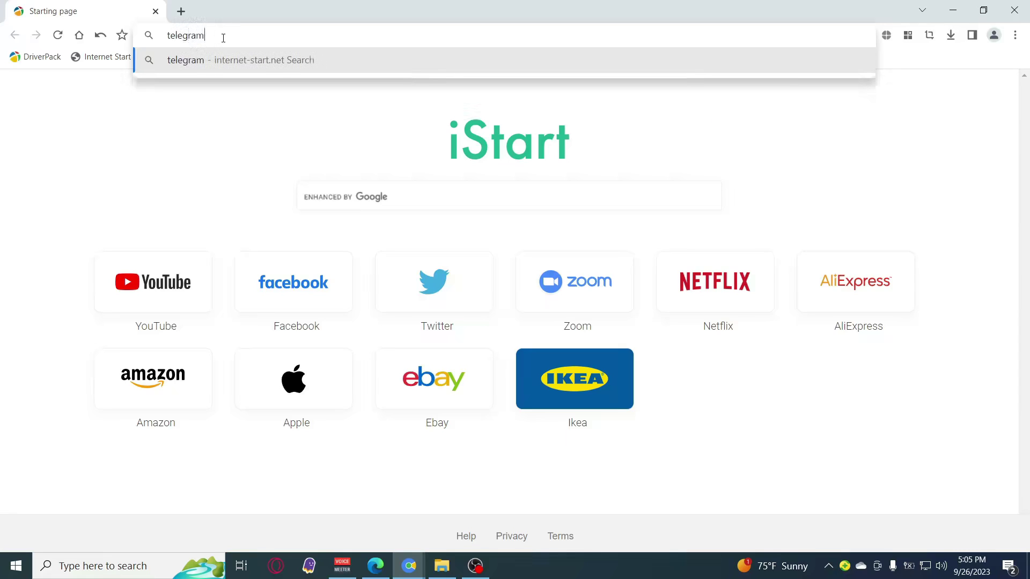
text( down)
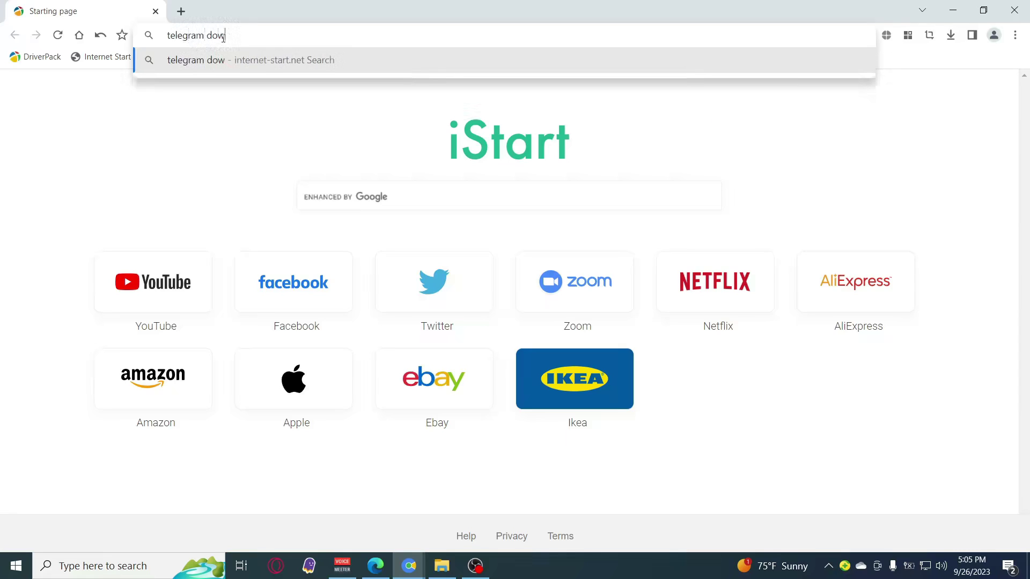
text(load)
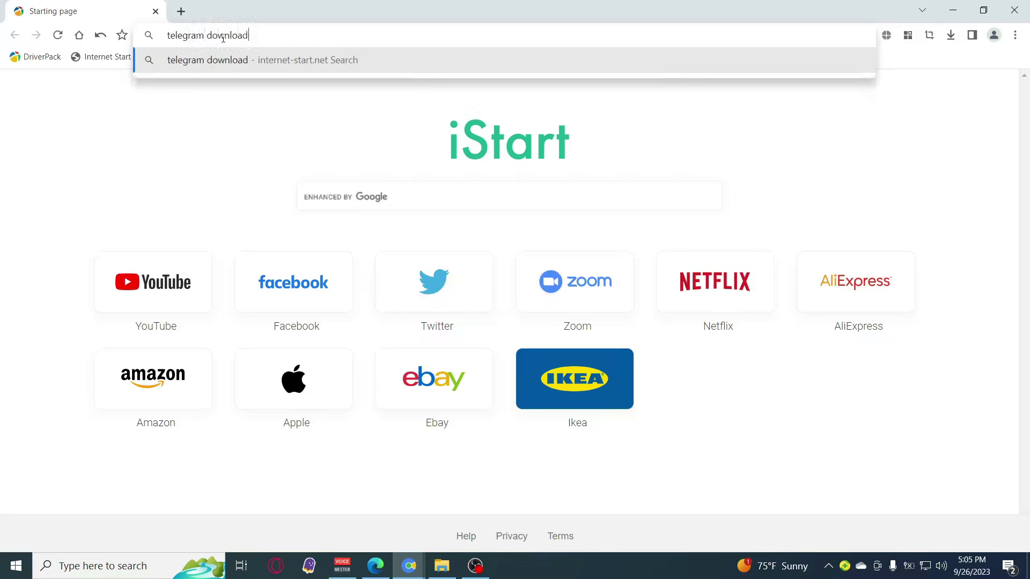
text(for p)
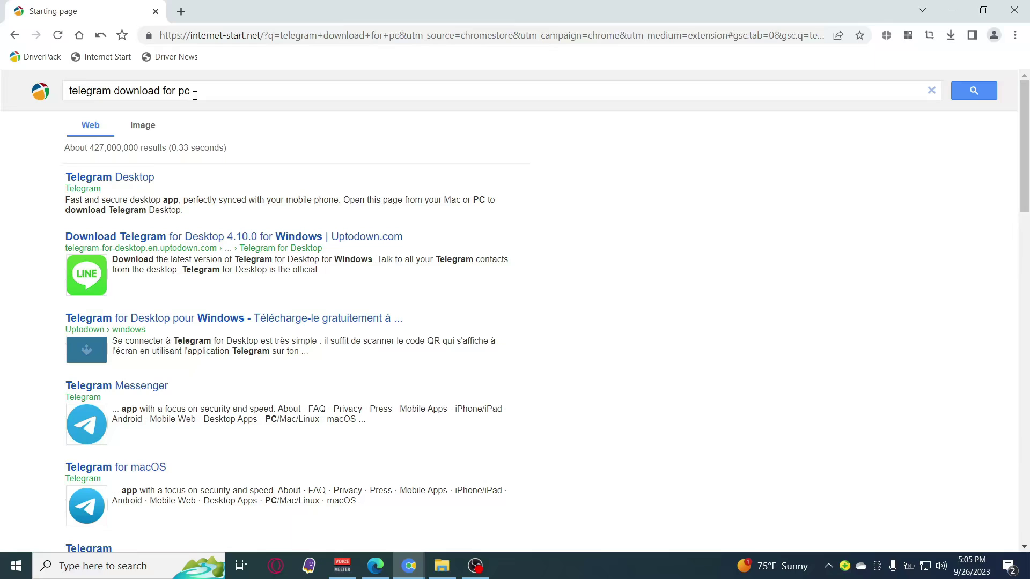
Open the official desktop.telegram.org page and reveal the Windows, macOS and Linux download options.
click(121, 181)
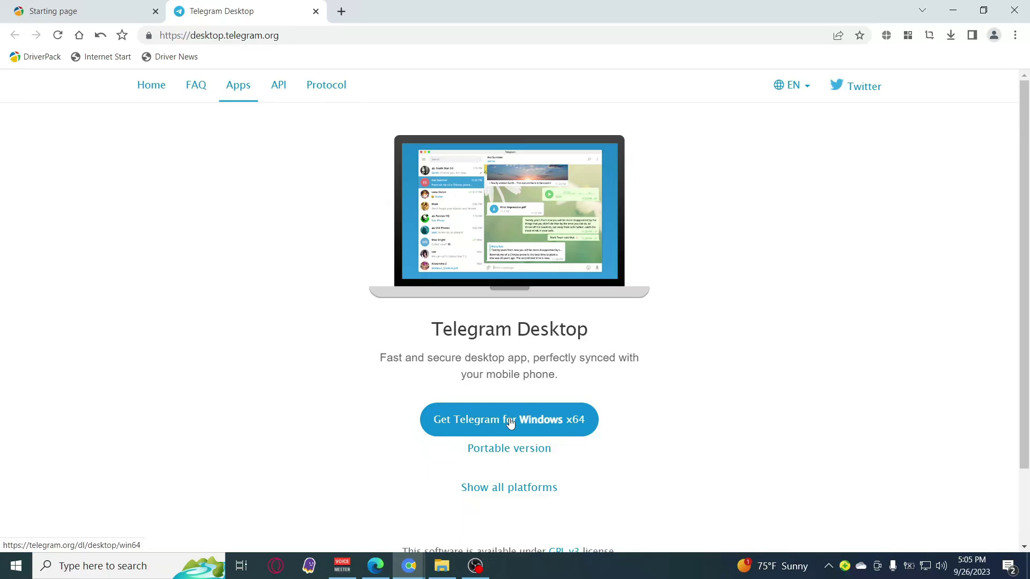
click(524, 488)
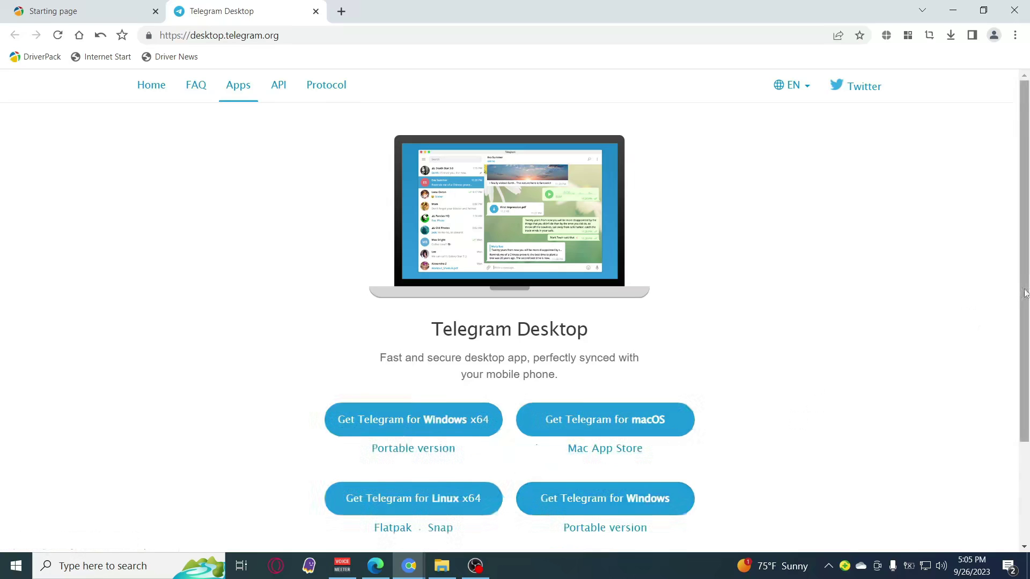
mouse_move(1026, 288)
mouse_down()
mouse_move(1027, 354)
mouse_move(1028, 291)
mouse_up()
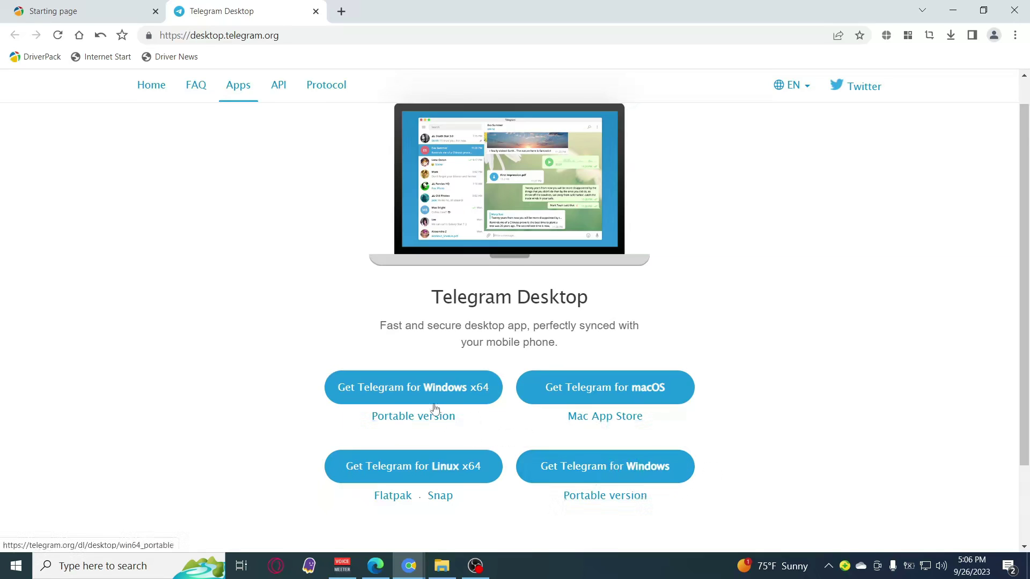
Download the Windows x64 installer tsetup-x64.4.10.0.exe with IDM and run it.
click(386, 394)
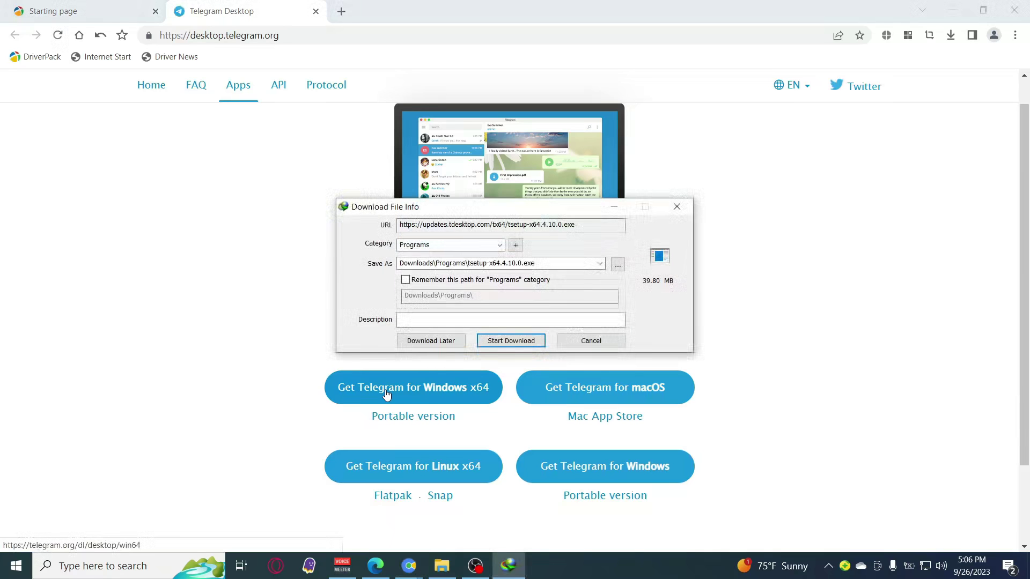
click(527, 342)
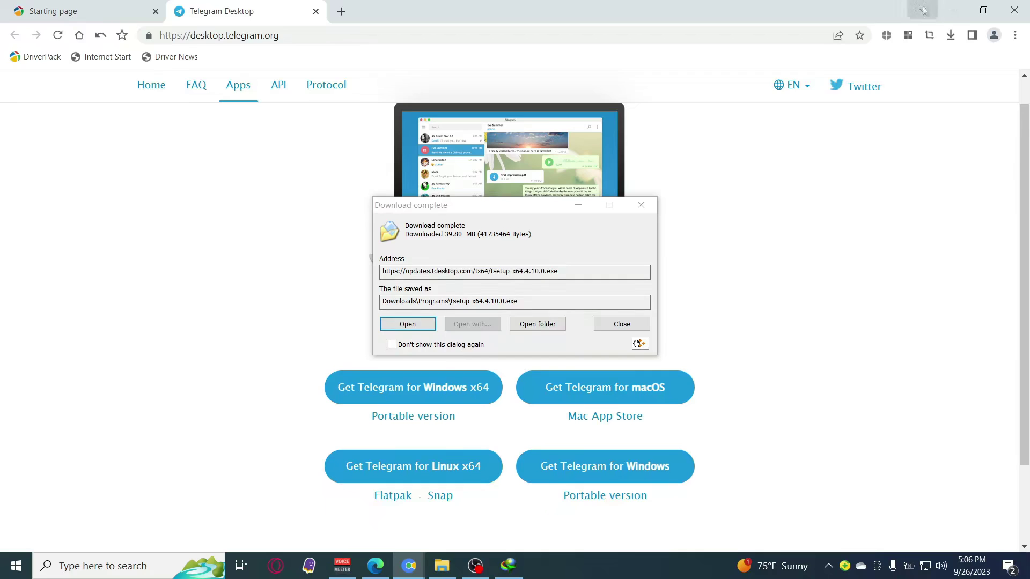
click(951, 11)
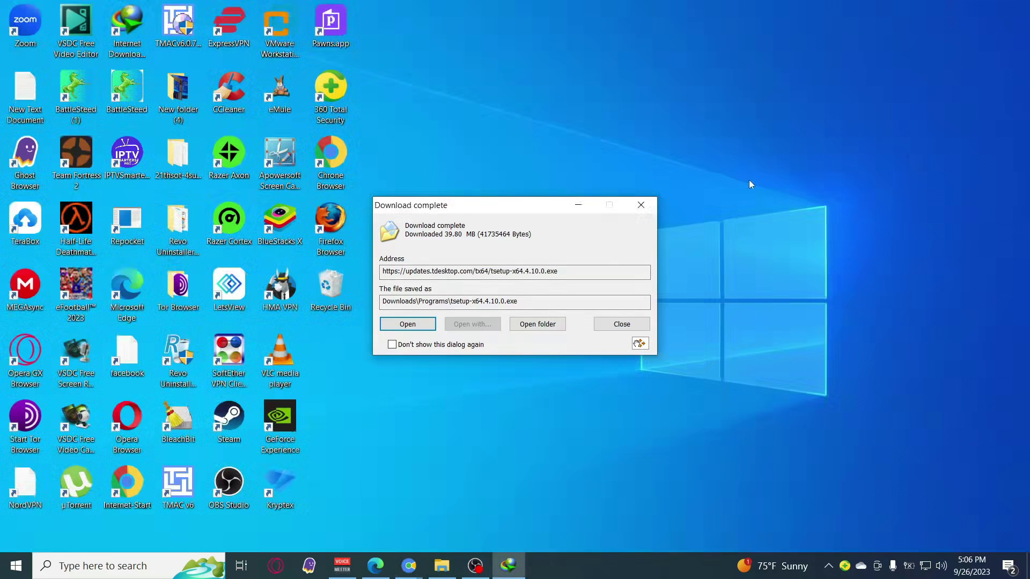
click(397, 326)
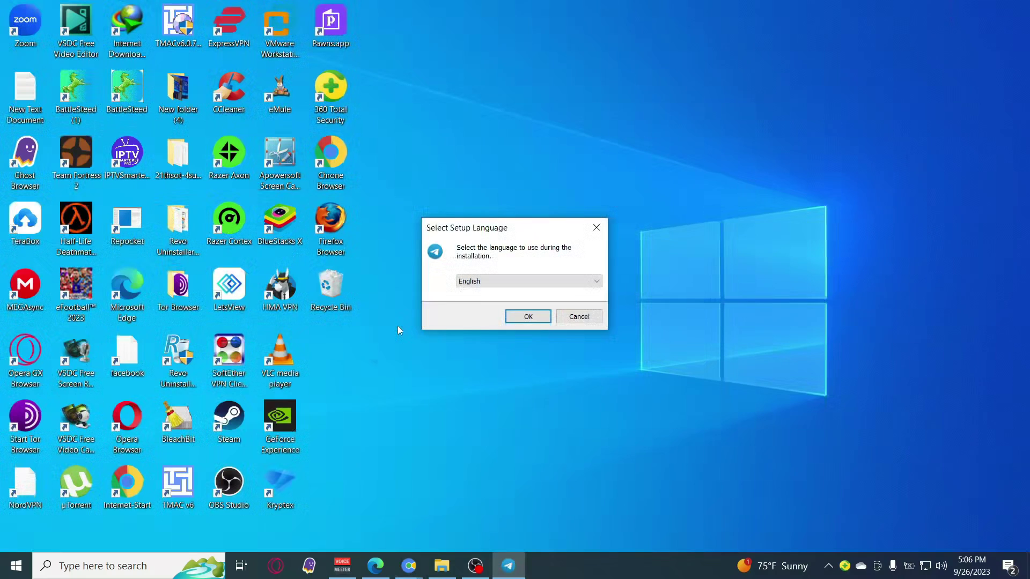
Install Telegram Desktop 4.10 in English with default folders and a desktop shortcut.
click(521, 317)
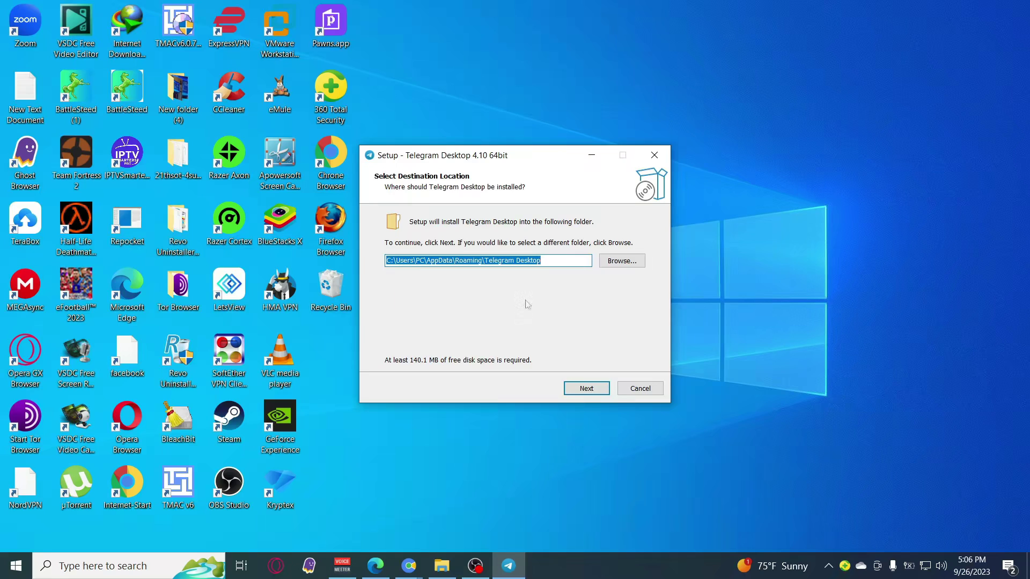
click(549, 257)
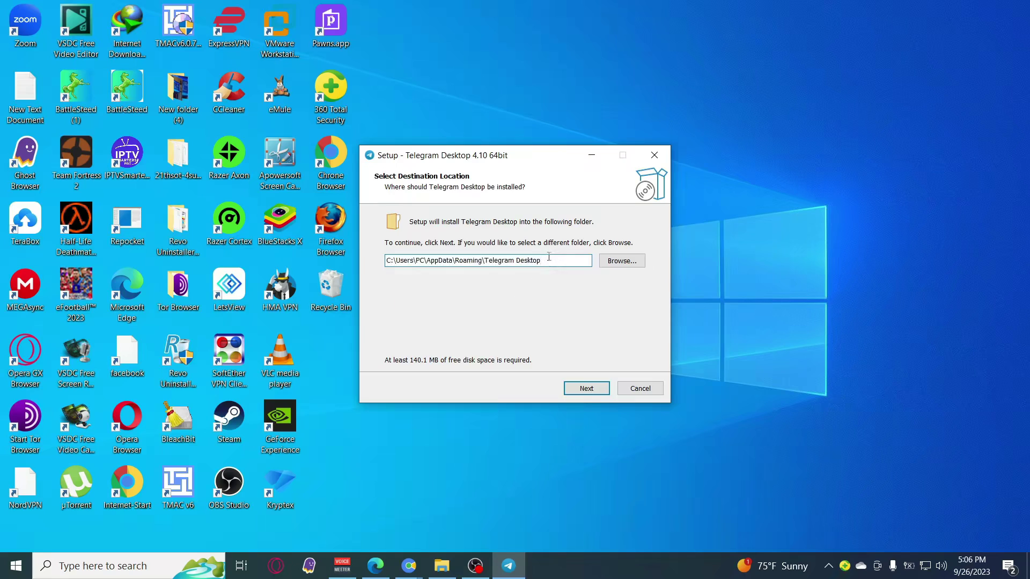
click(587, 391)
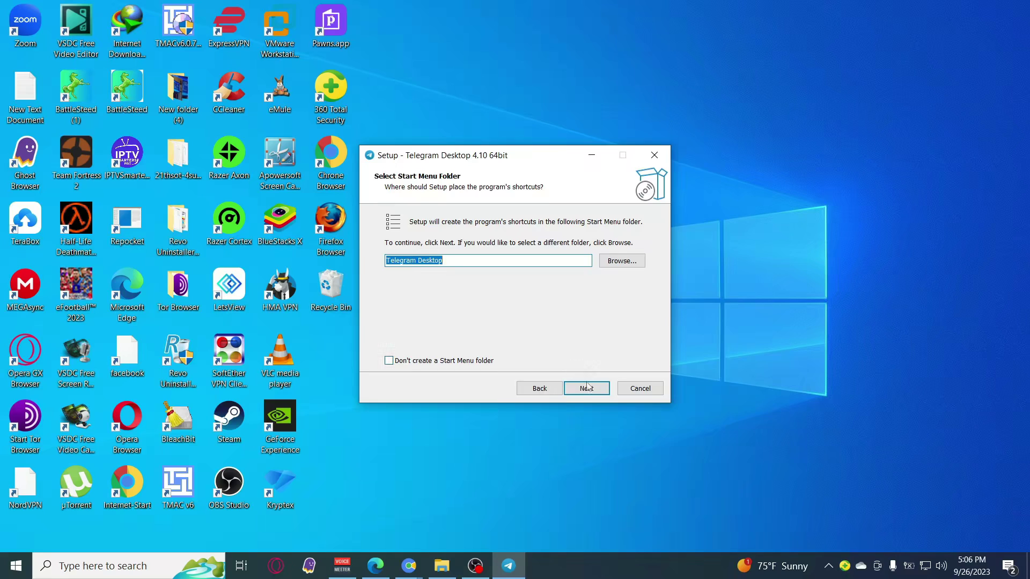
click(588, 391)
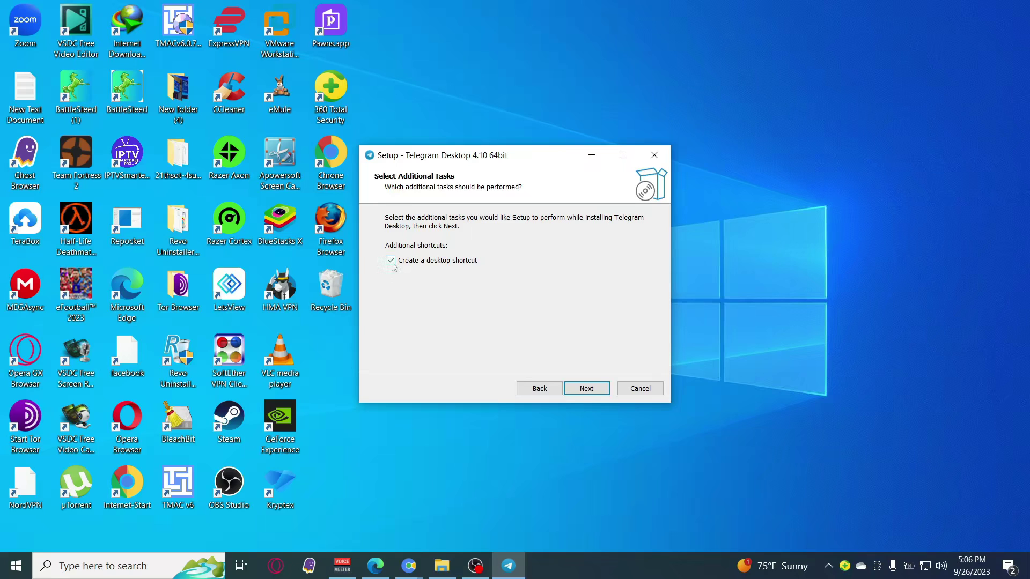
click(393, 266)
click(587, 391)
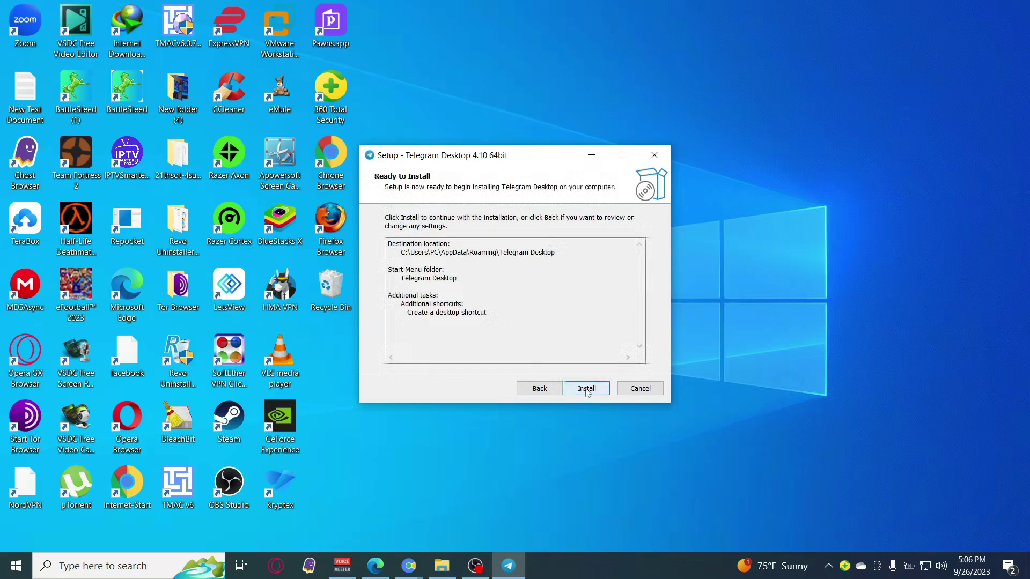
click(587, 391)
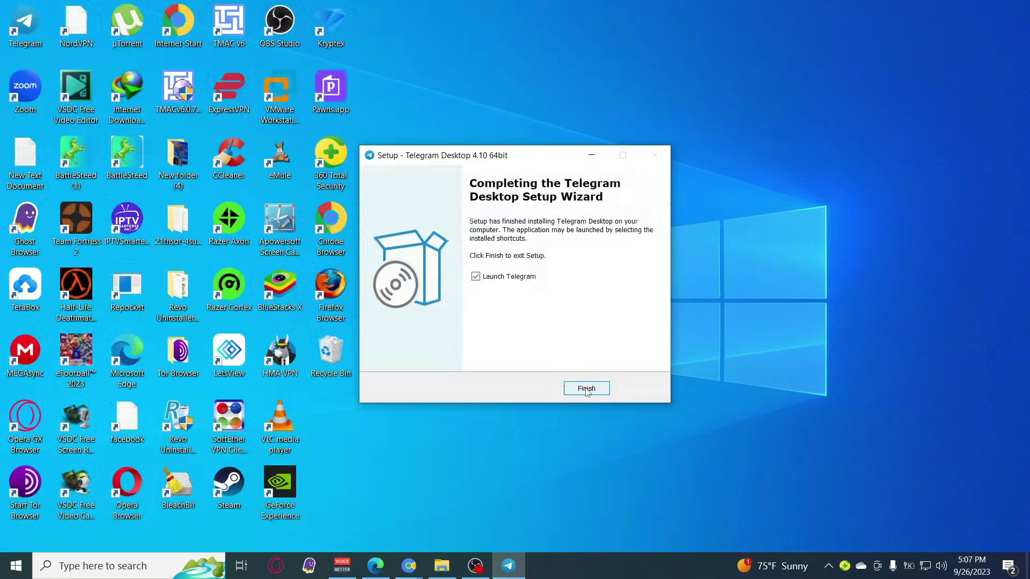
Finish setup, launch Telegram, and choose Start messaging on the welcome screen.
click(595, 390)
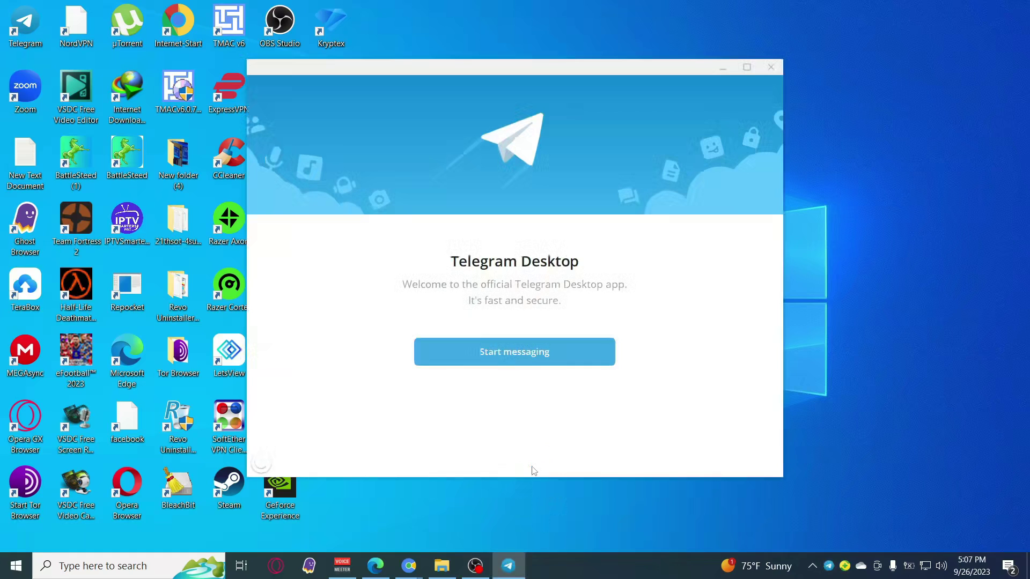
click(526, 363)
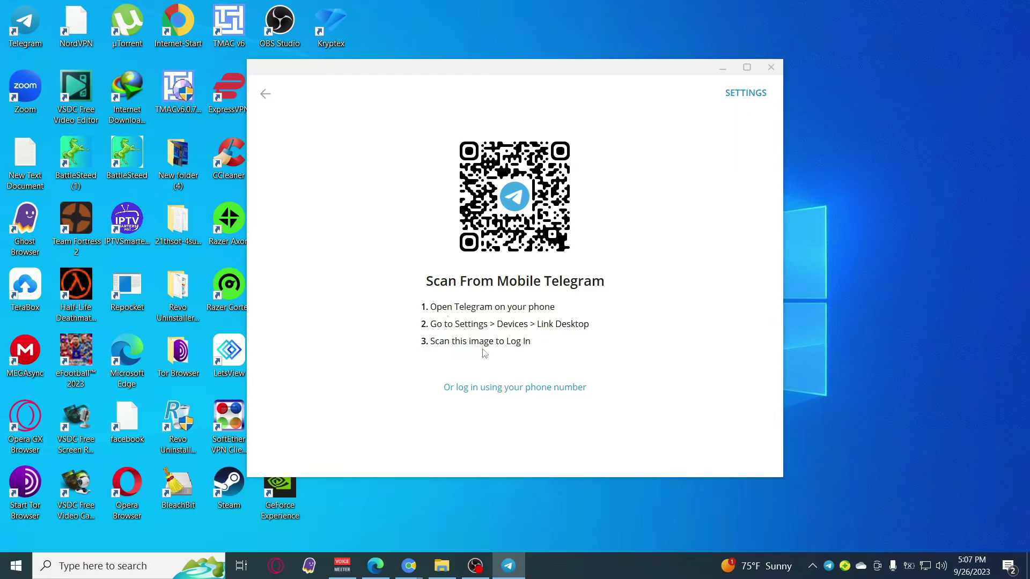
Switch to phone-number login, then enter the account's phone number, login code and cloud password.
click(510, 389)
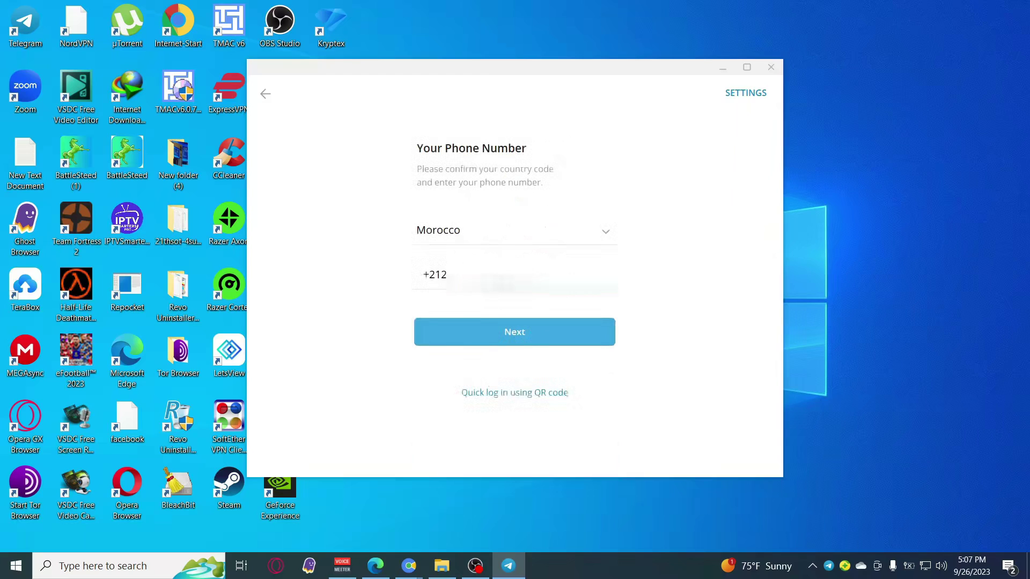
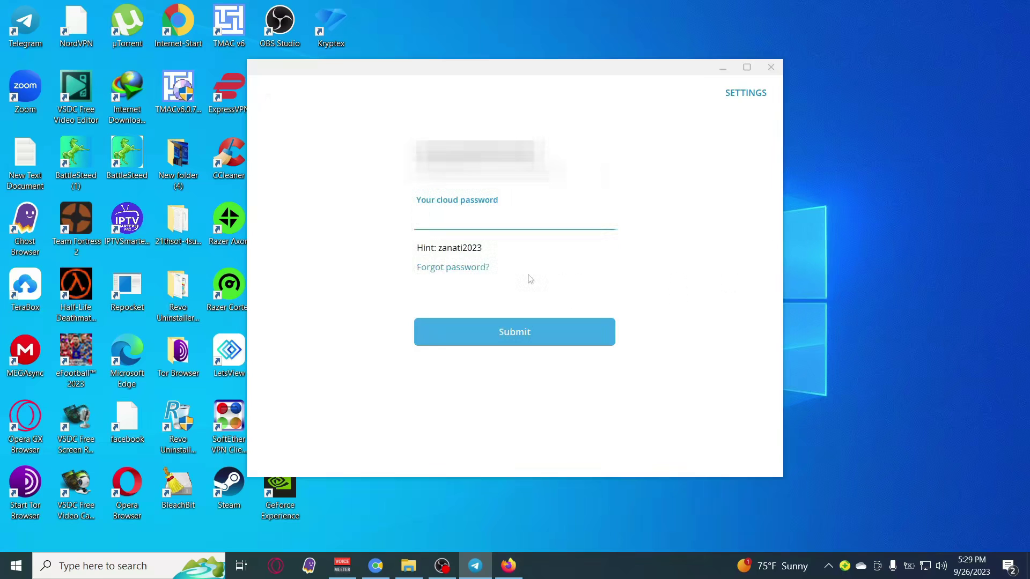
Submit the cloud password to finish signing in and load the chat list.
click(537, 332)
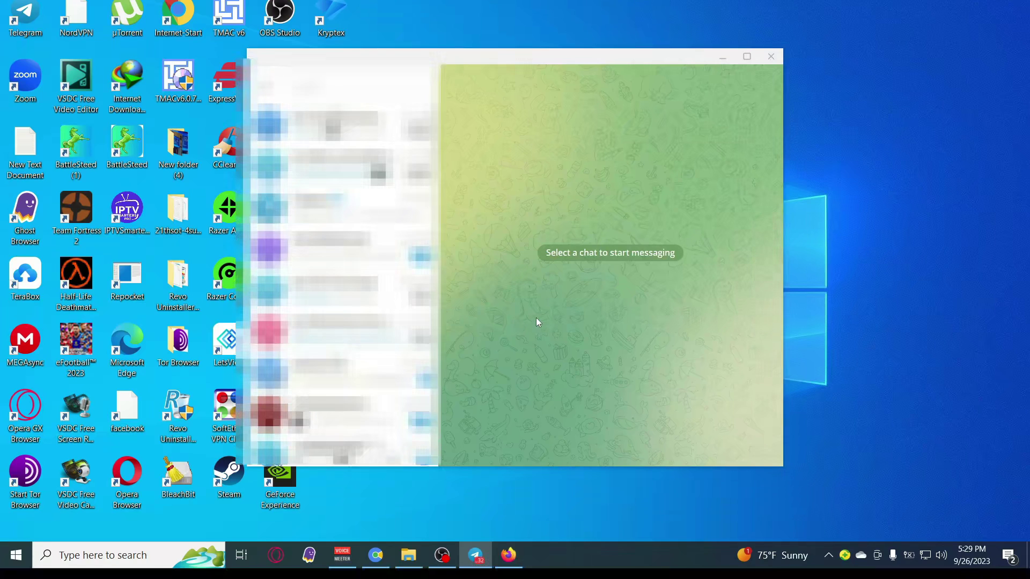